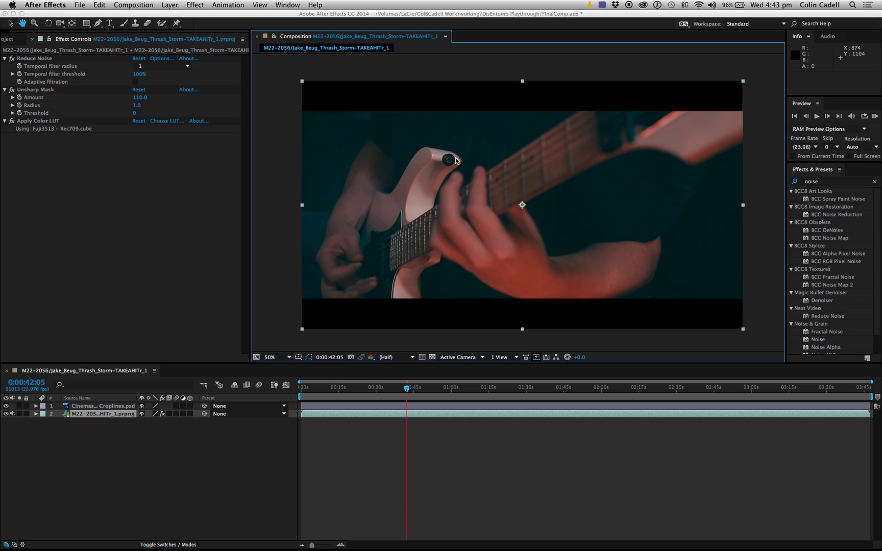
scroll(465, 171, "up", 1)
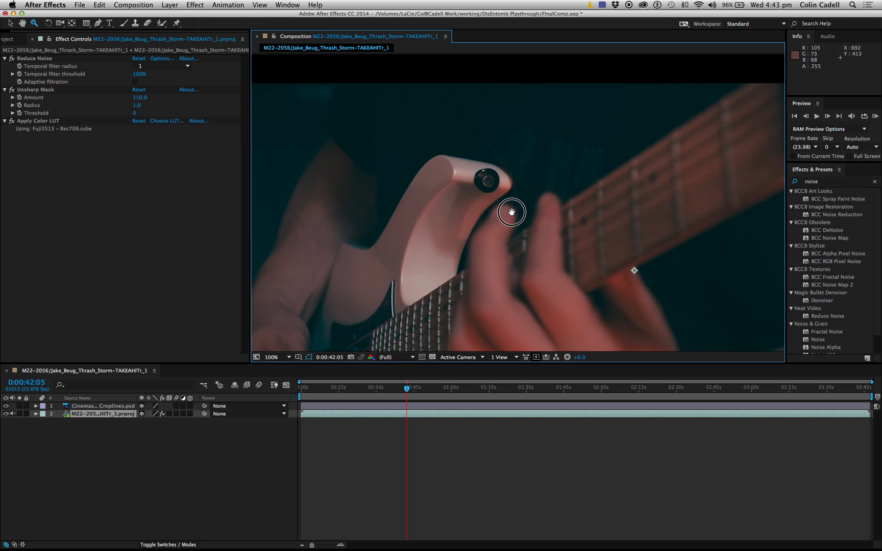
Zoom the comp to a 1600% close-up on the bright stuck pixel between the fingers
left_click(517, 222)
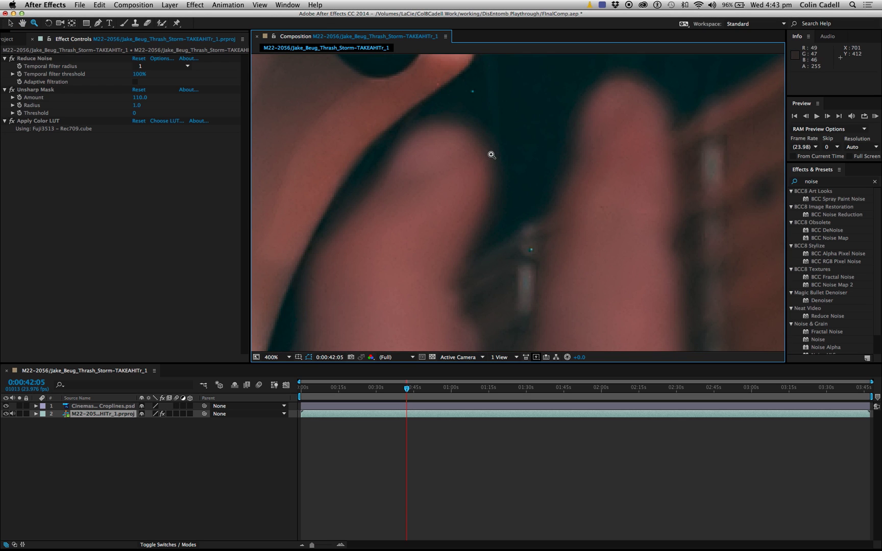
scroll(510, 159, "up", 1)
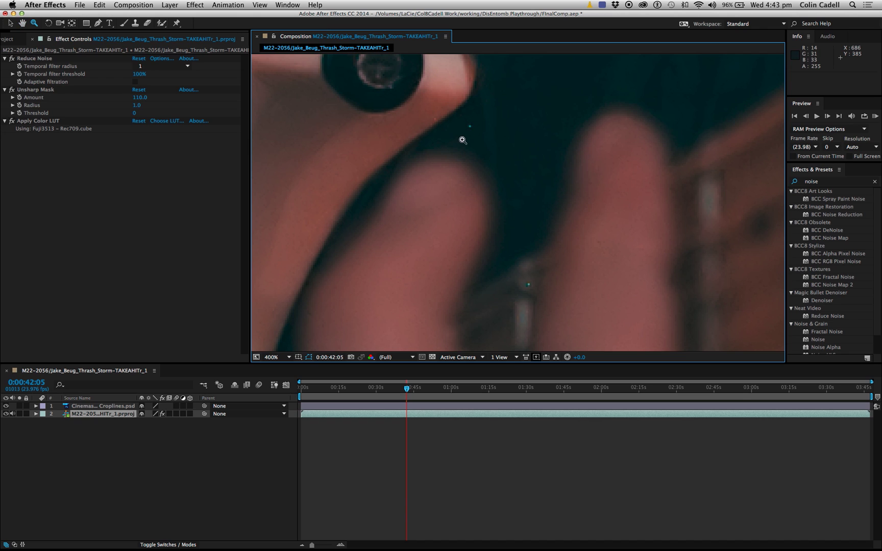
key("z")
left_click(472, 128)
left_click(519, 205)
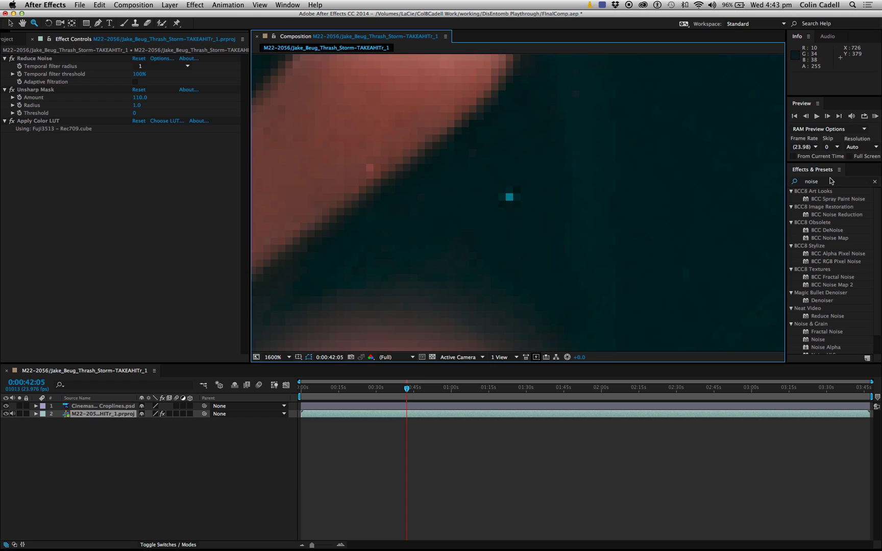
Clear the old noise search, search the effects for "wire" and pick CC Simple Wire Removal
left_click(876, 184)
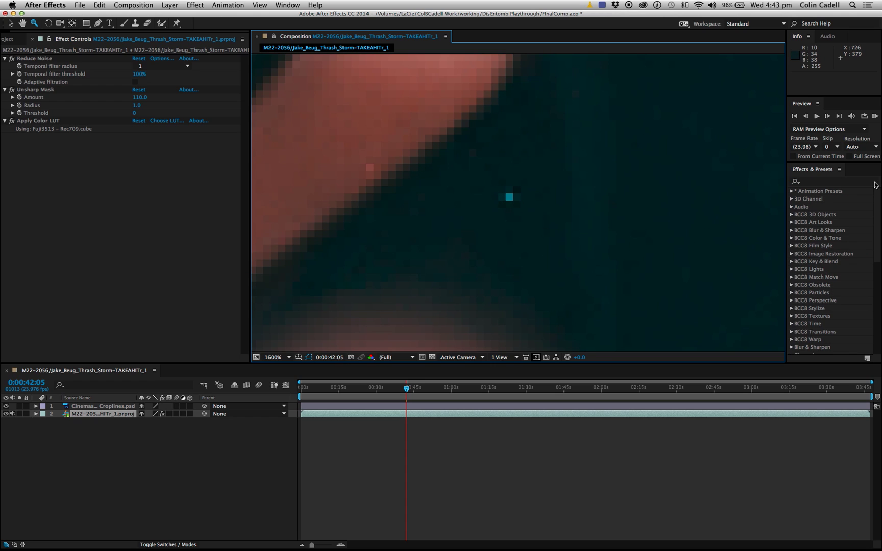
left_click(830, 181)
type("wire")
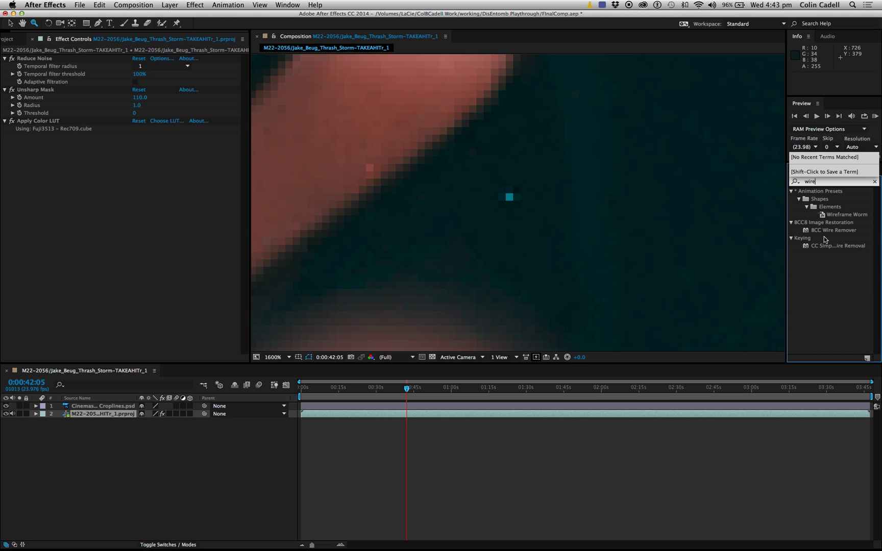
left_click(841, 245)
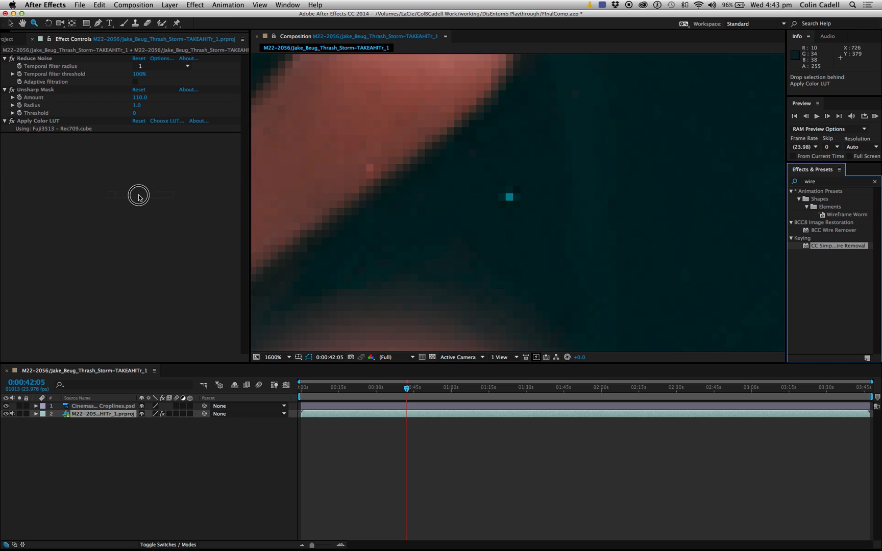
Apply CC Simple Wire Removal with Point A and B either side of the first dot, Thickness 5
left_click_drag(833, 247, 130, 200)
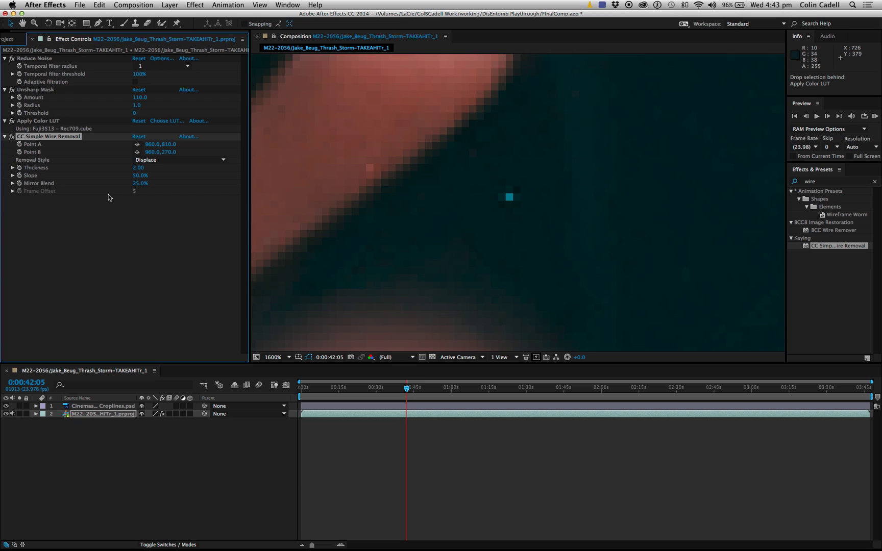
left_click(137, 145)
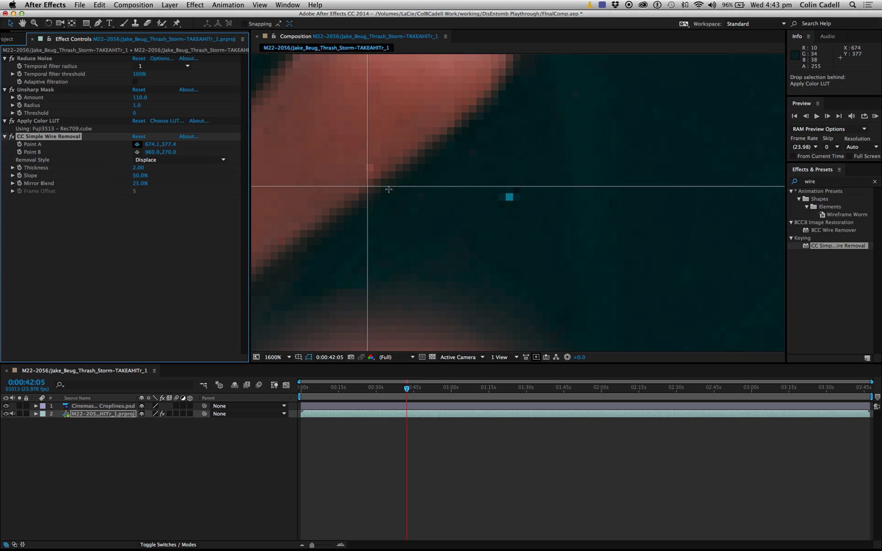
left_click(488, 199)
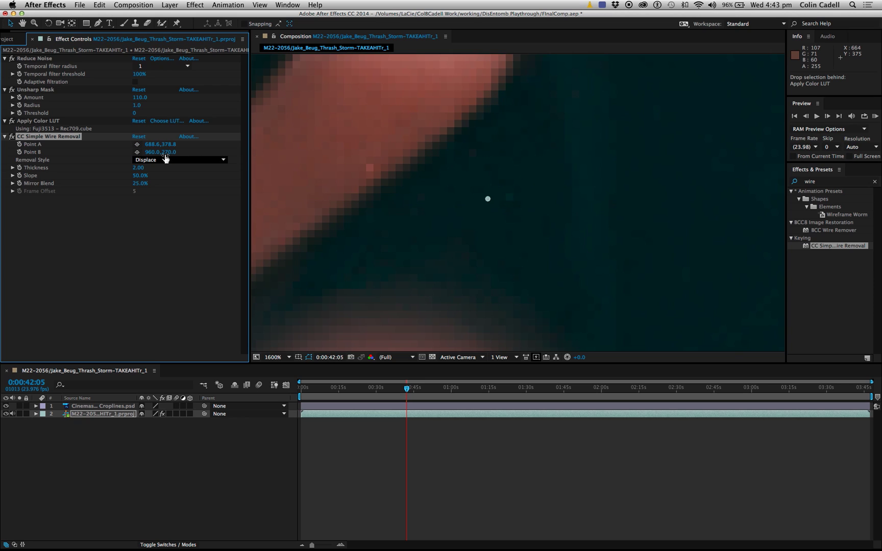
left_click(137, 153)
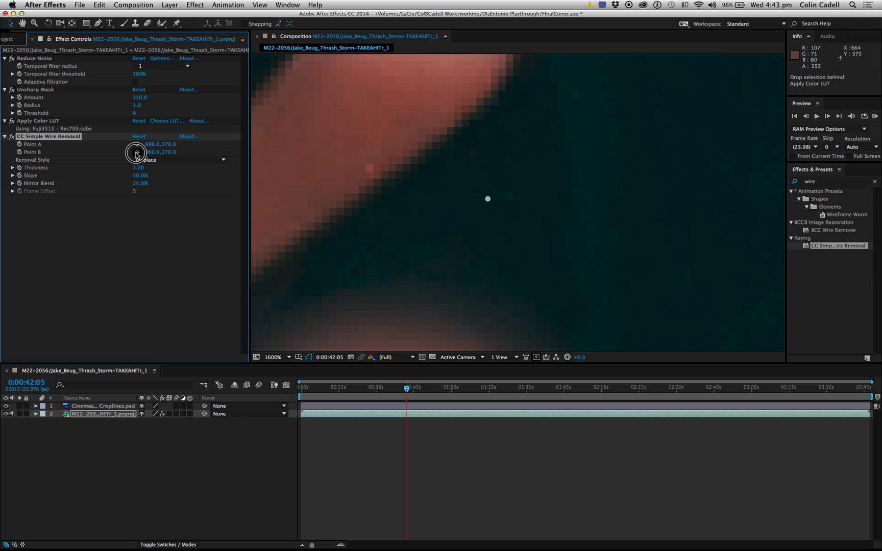
left_click(529, 198)
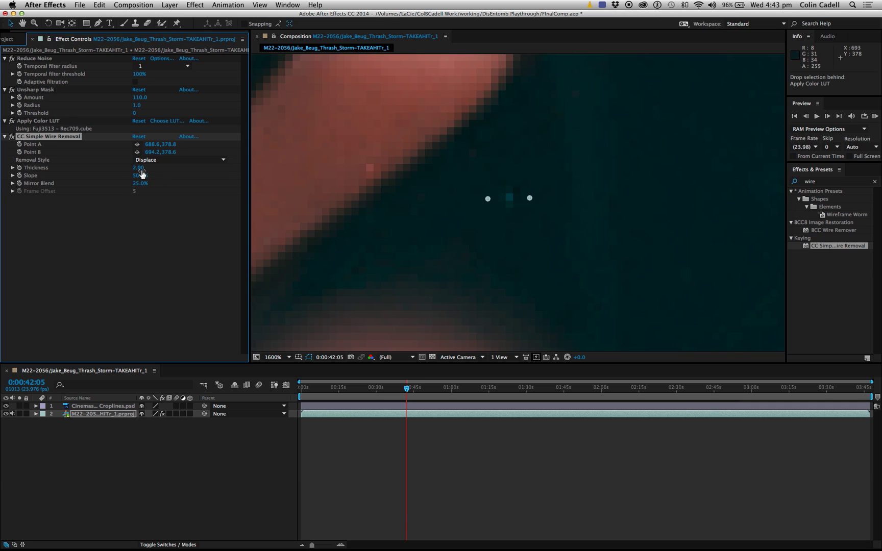
left_click(138, 167)
type("5")
key("Return")
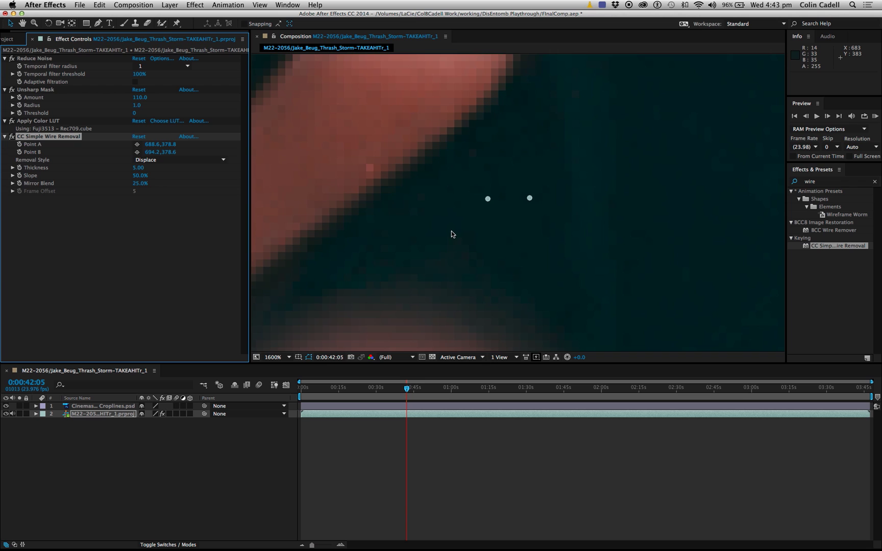
Move the view to locate the second stuck-pixel dot and pick CC Simple Wire Removal again
key("z")
left_click(489, 288)
left_click(380, 212)
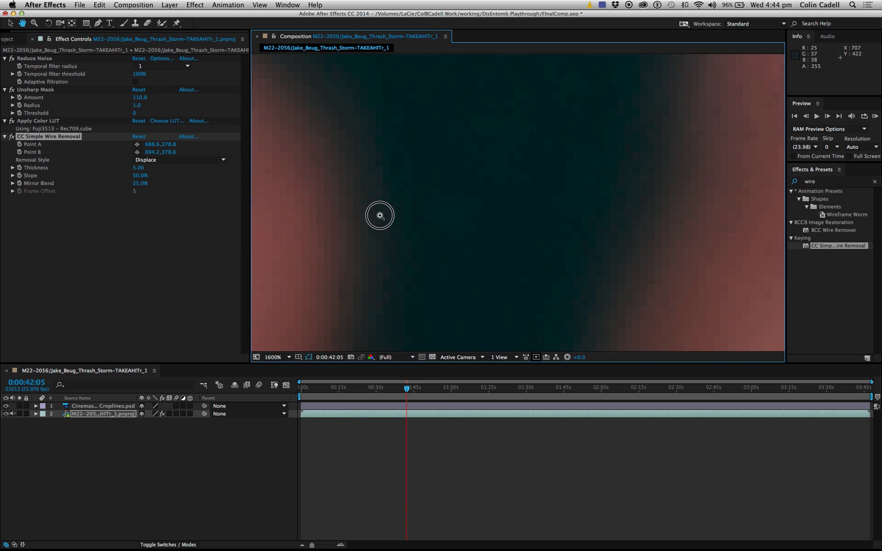
left_click(320, 85)
left_click(479, 58)
left_click(445, 184)
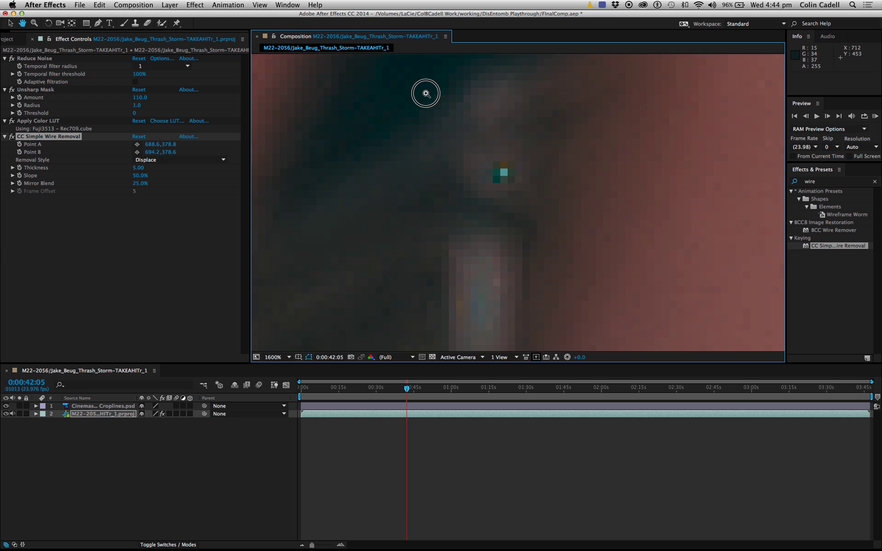
left_click(426, 91)
key("h")
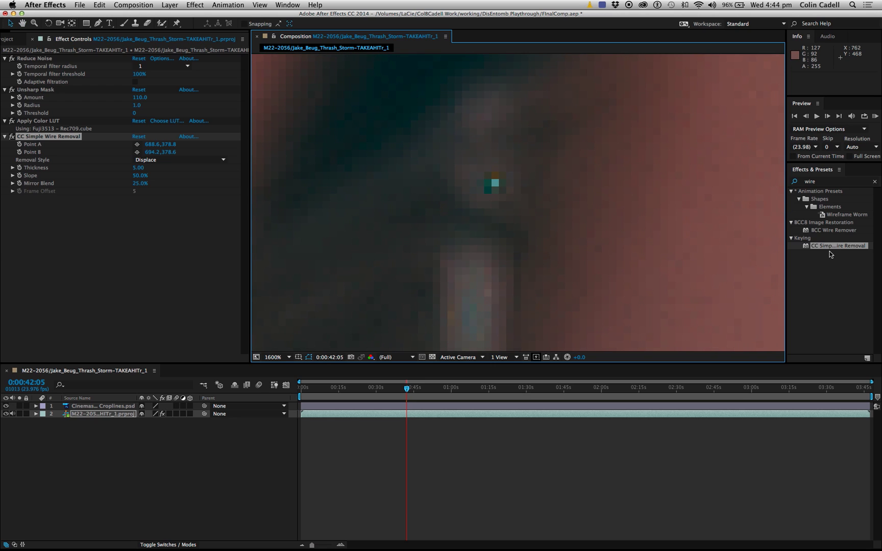
left_click(832, 246)
Add a second CC Simple Wire Removal spanning the second dot with Point A and B, Thickness 5
left_click_drag(833, 246, 164, 255)
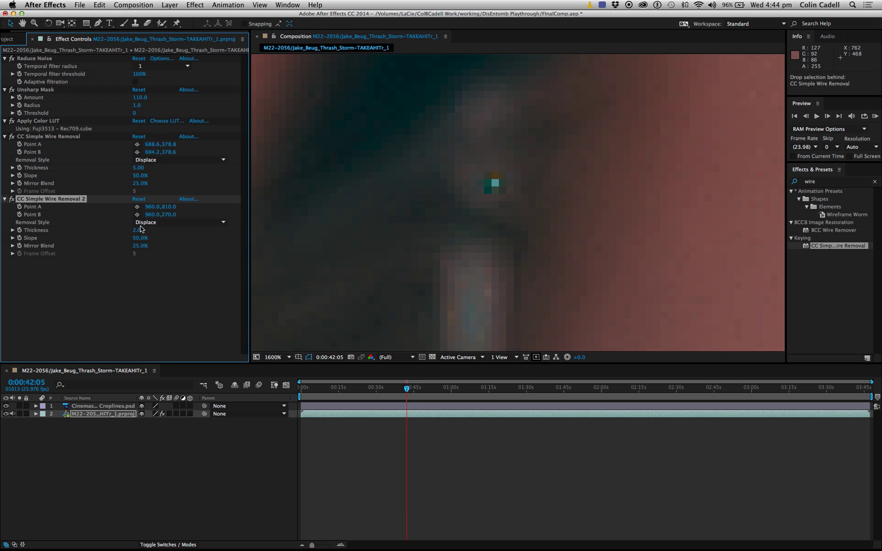
left_click(137, 207)
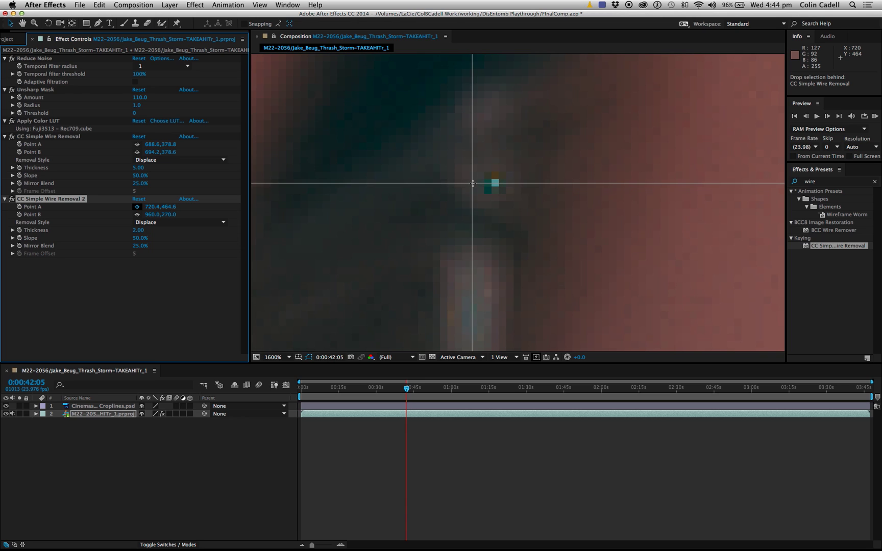
left_click(470, 185)
left_click(137, 215)
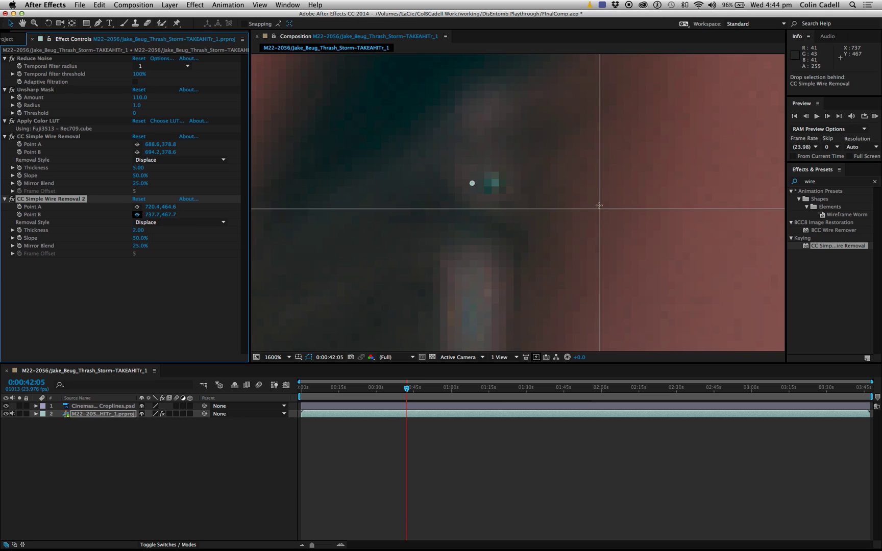
left_click(523, 185)
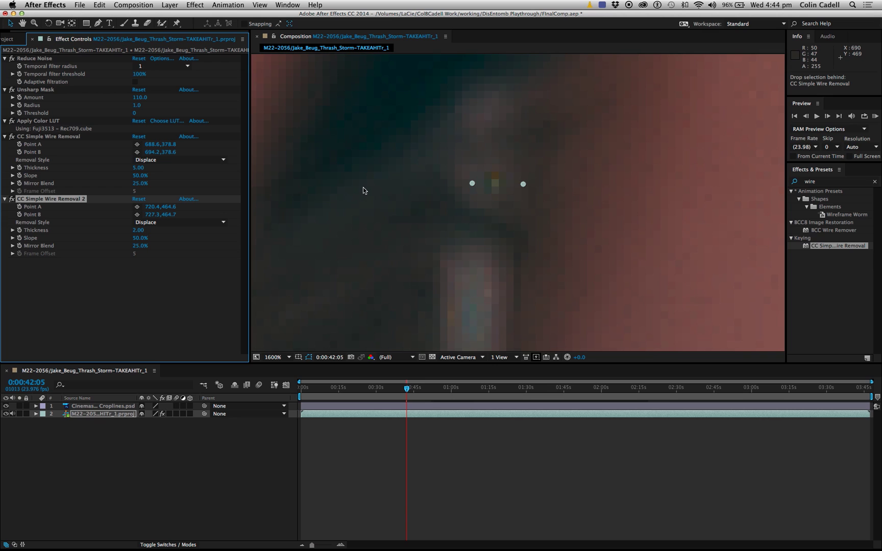
left_click(138, 230)
type("5")
key("Return")
Zoom back out to bring the full guitar frame into view
left_click(494, 249, "alt")
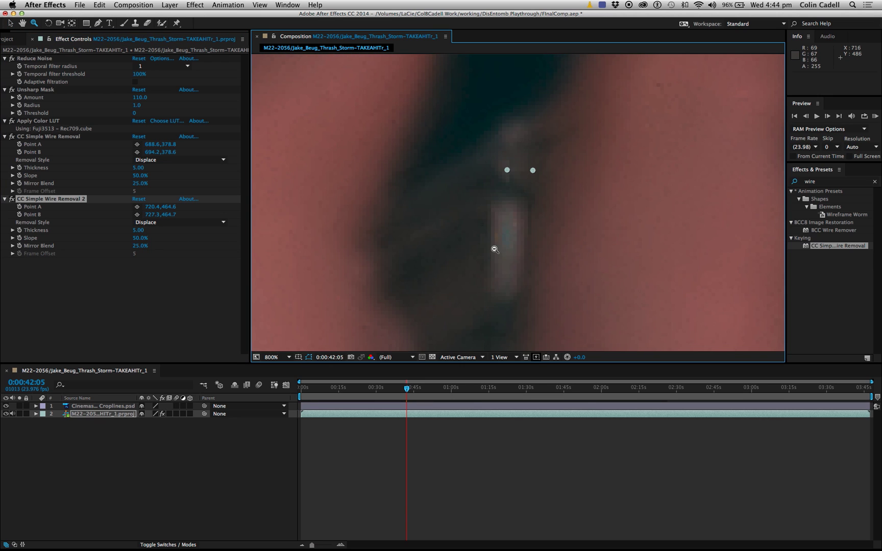
left_click(558, 242, "alt")
left_click(520, 216, "alt")
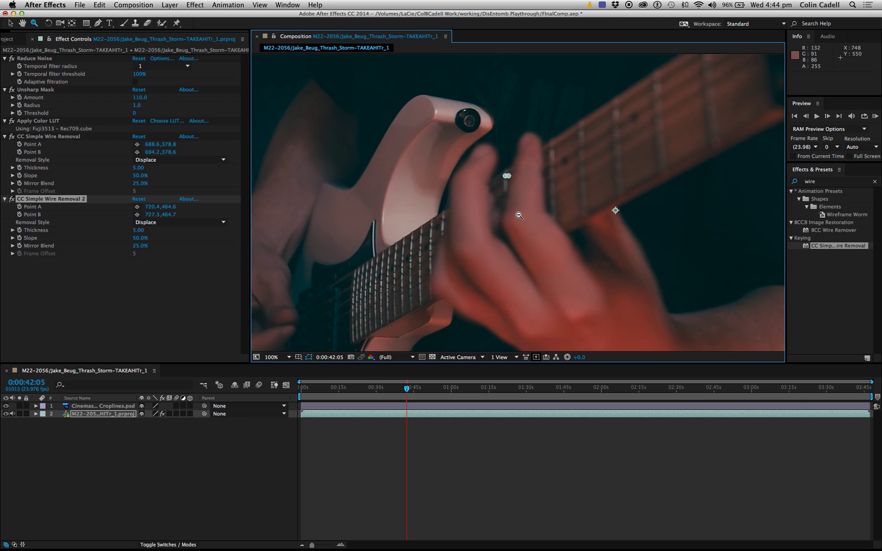
left_click(519, 216, "alt")
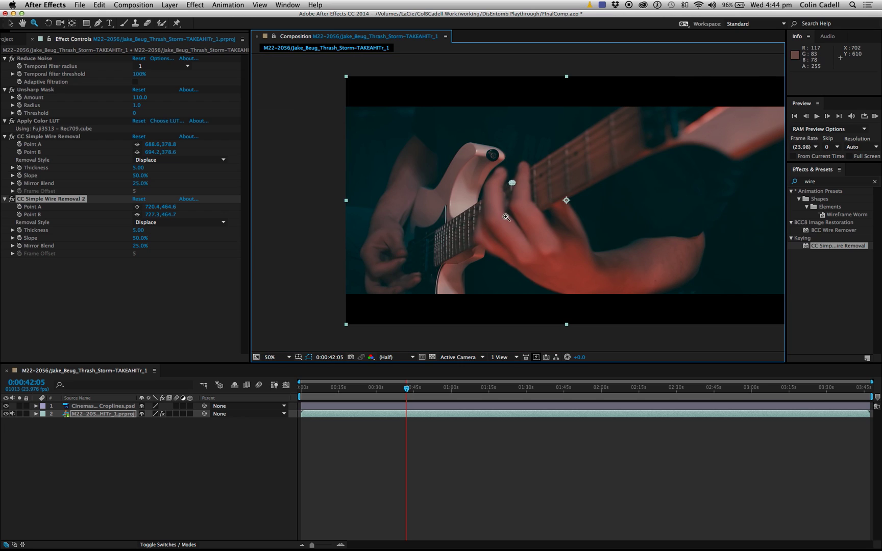
key("v")
left_click(468, 449)
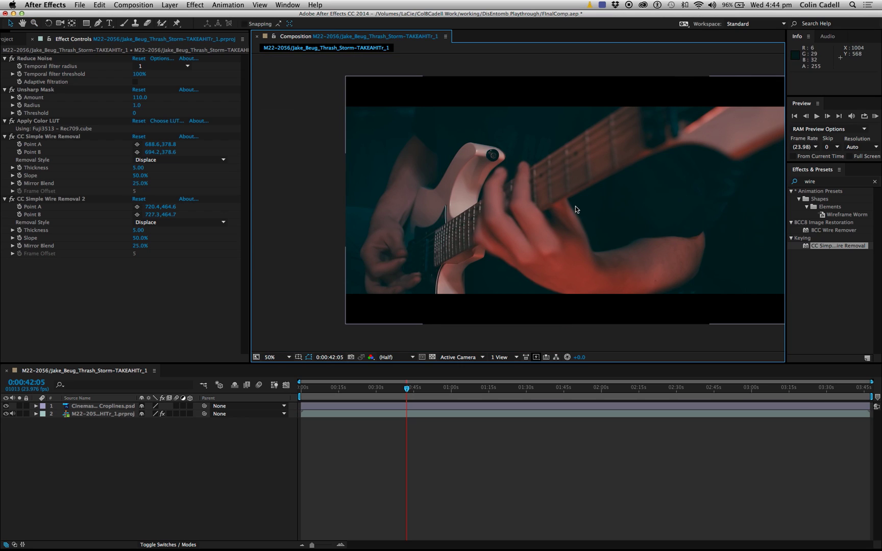
key("z")
left_click(501, 186)
left_click(482, 192)
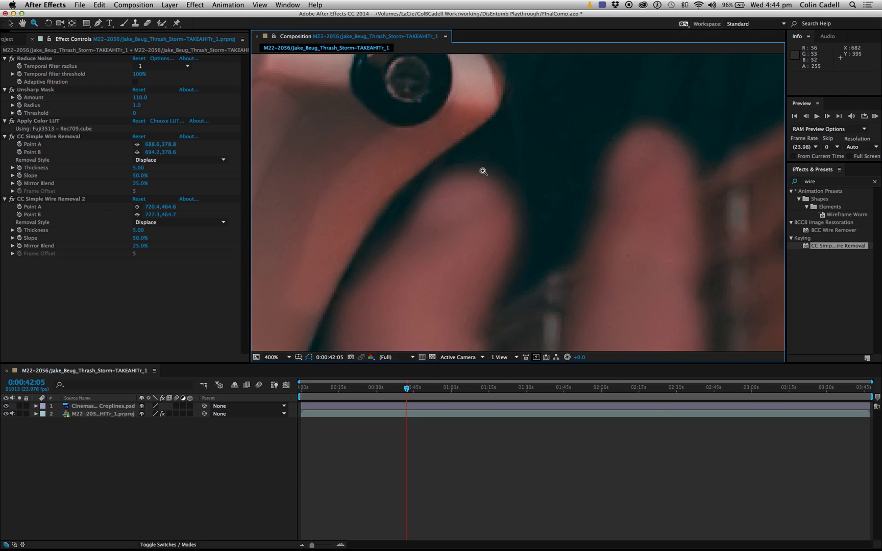
left_click(541, 224)
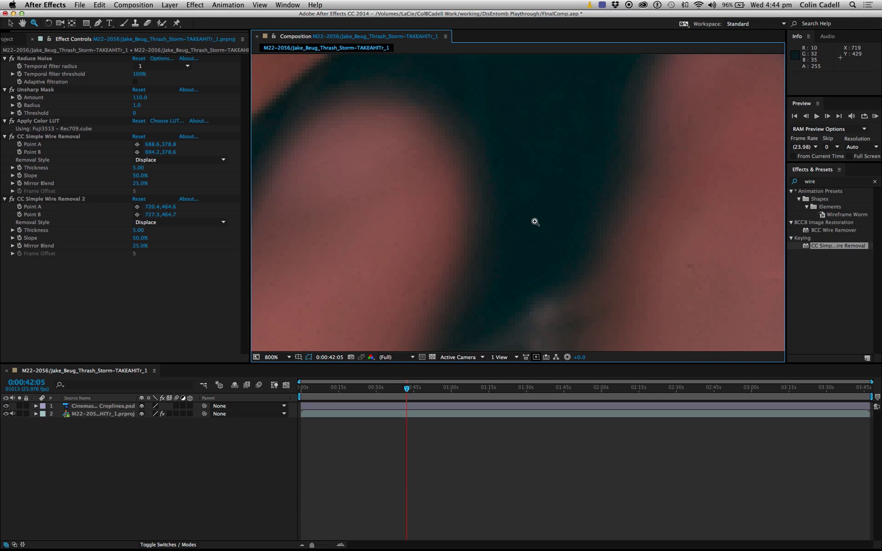
key("v")
key("h")
mouse_move(503, 139)
left_mouse_down()
mouse_move(491, 212)
mouse_move(472, 65)
left_mouse_up()
left_click_drag(483, 241, 491, 8)
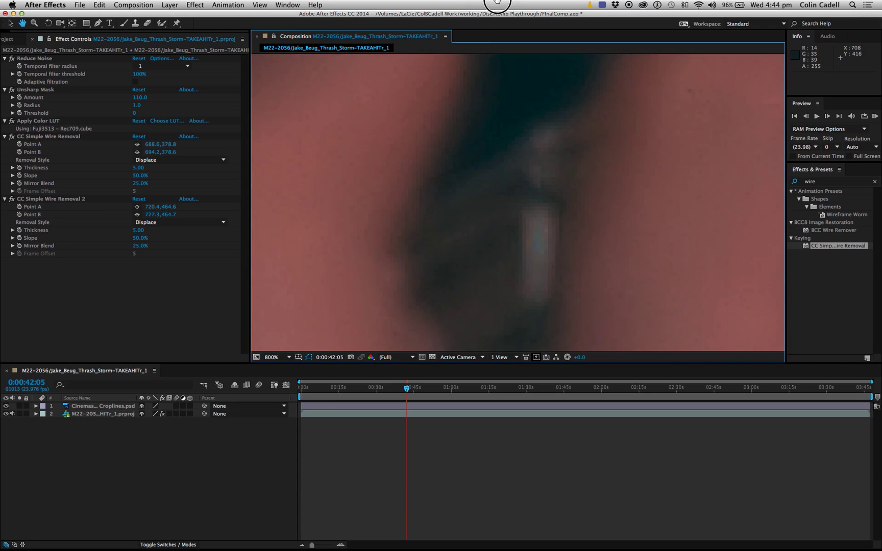
left_click_drag(501, 100, 396, 447)
mouse_move(441, 124)
left_mouse_down()
mouse_move(465, 341)
mouse_move(511, 30)
left_mouse_up()
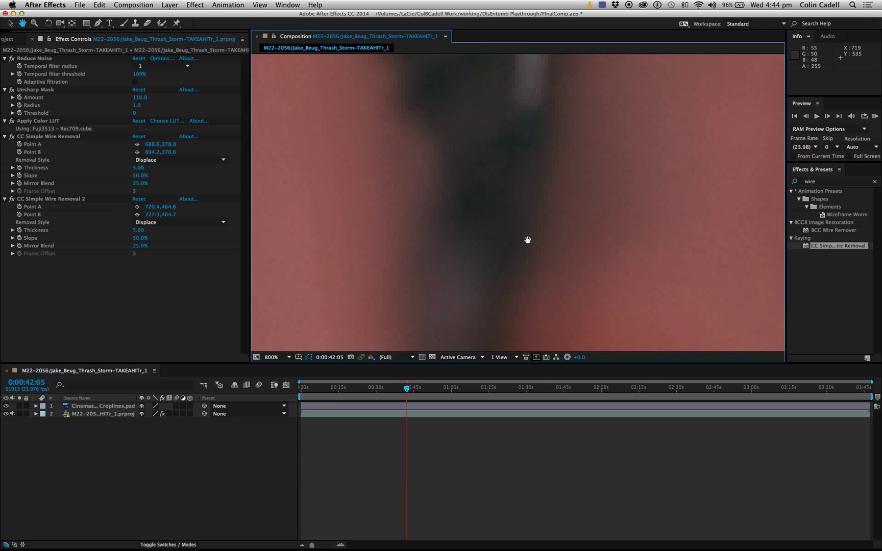